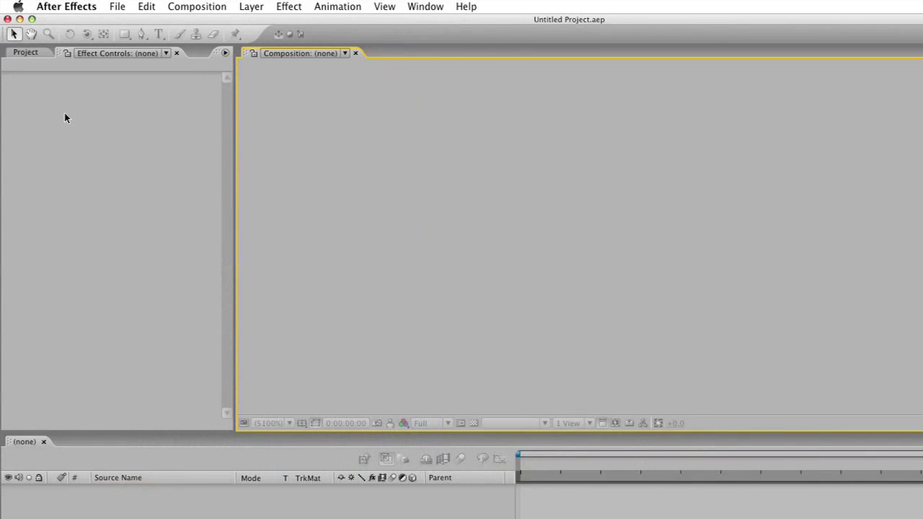
# Step: Import Bird_layers.psd from the Desktop as a Composition and open the Bird_layers composition
pyautogui.click(122, 6)
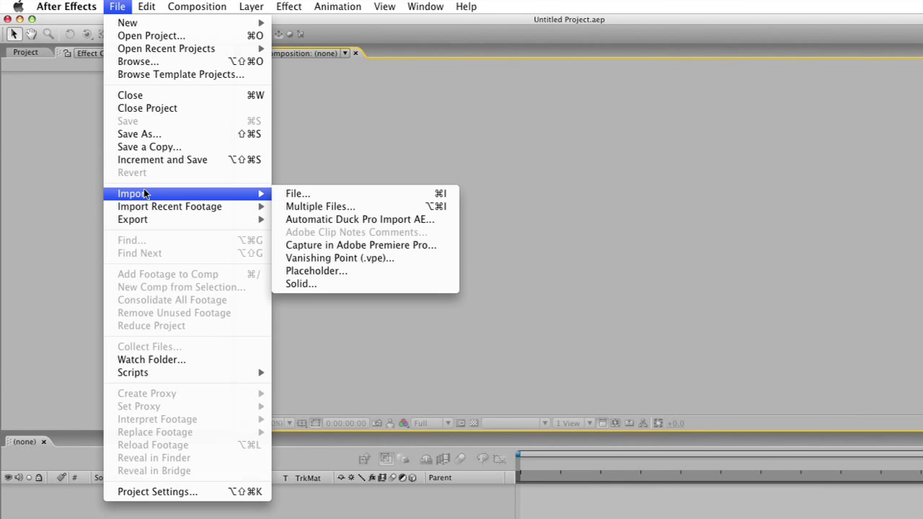
pyautogui.click(288, 194)
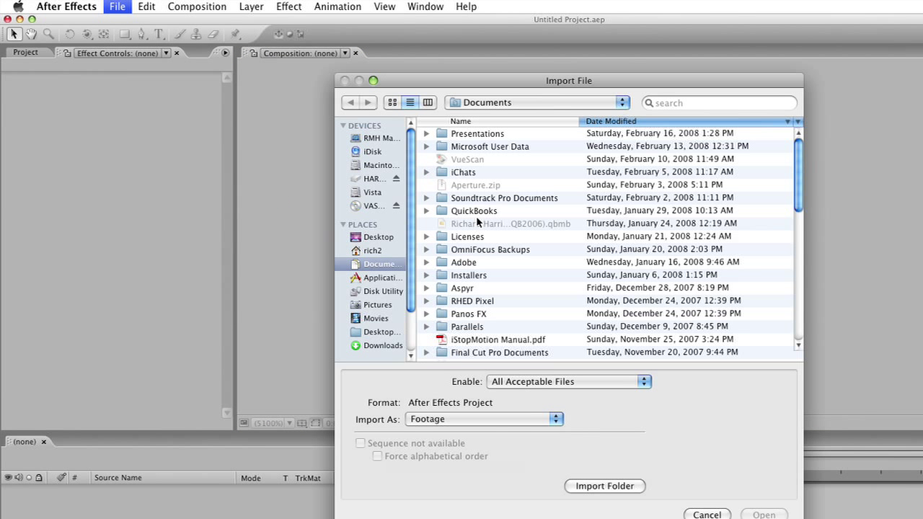
pyautogui.press('super+shift+d')
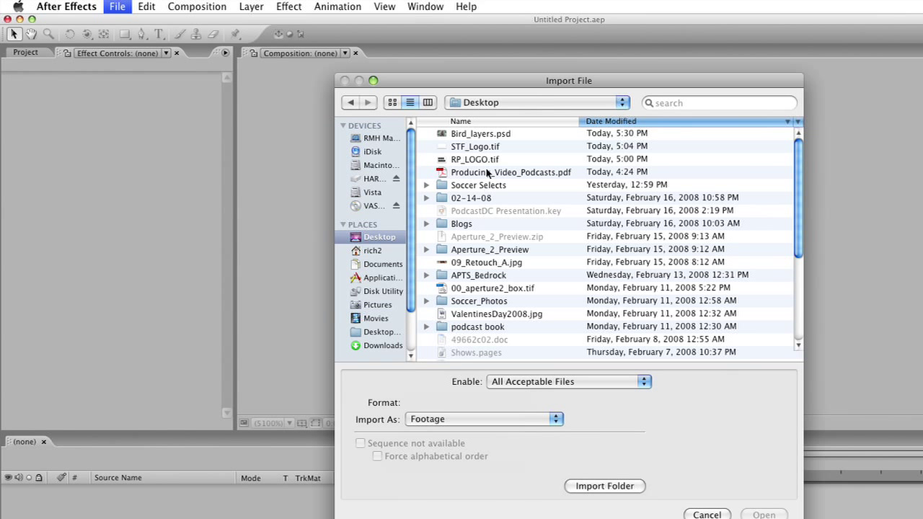
pyautogui.click(479, 134)
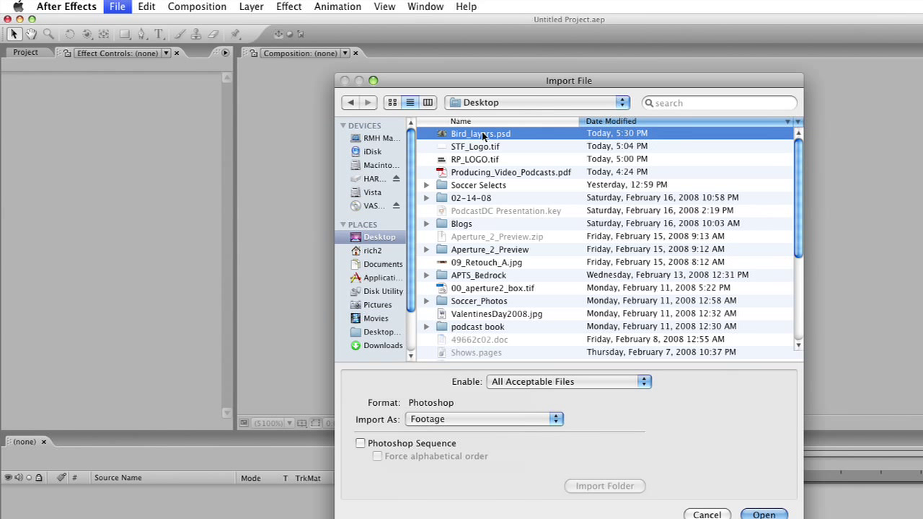
pyautogui.click(553, 422)
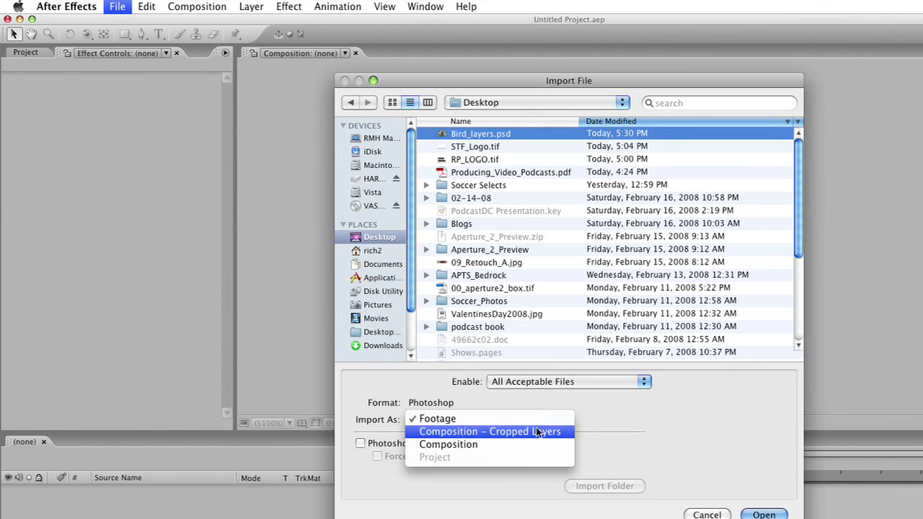
pyautogui.click(535, 444)
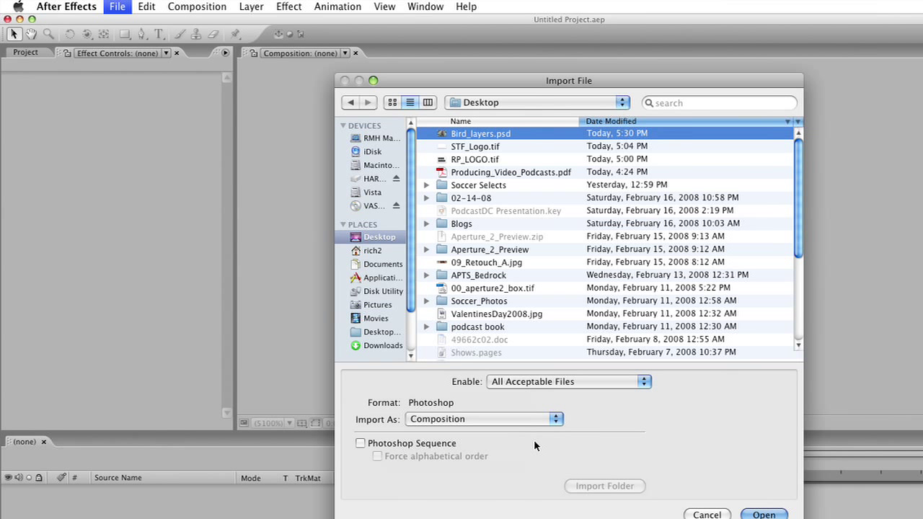
pyautogui.press('Return')
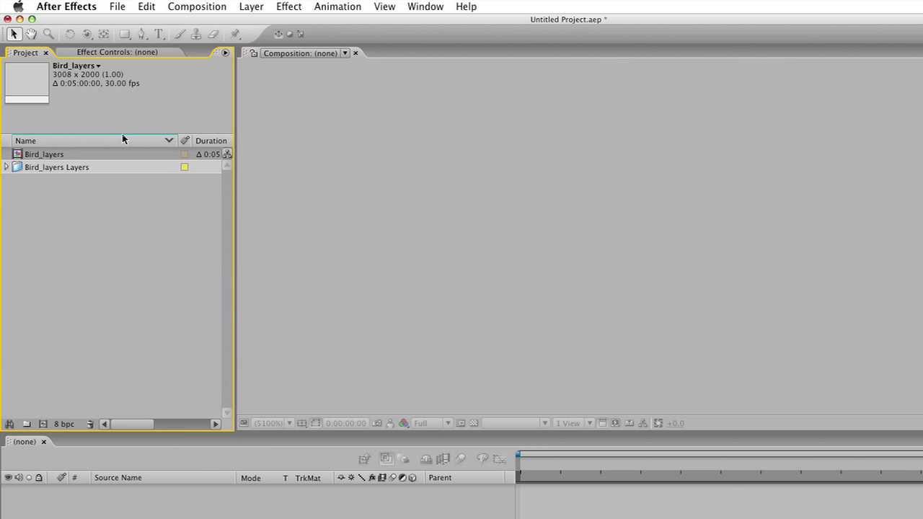
pyautogui.doubleClick(20, 157)
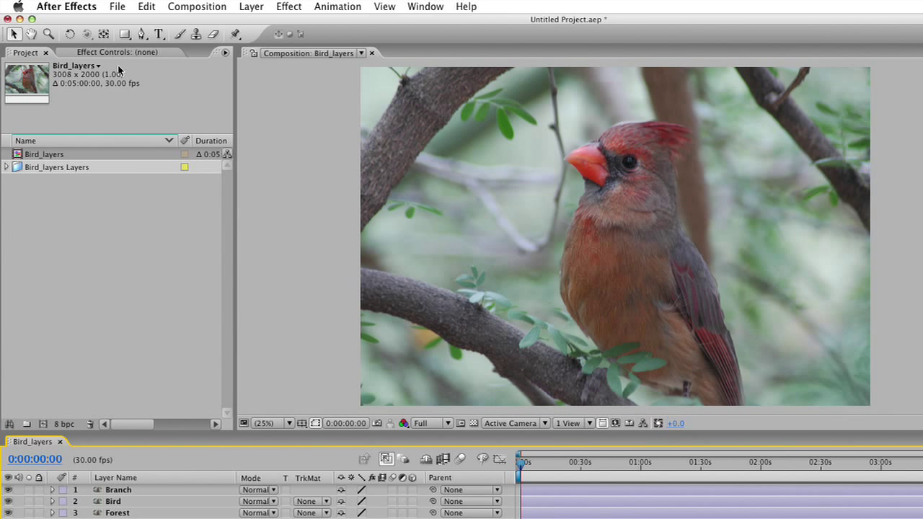
# Step: Toggle the visibility of the Bird and Branch layers to inspect them, leaving Bird shown and Branch hidden
pyautogui.click(8, 501)
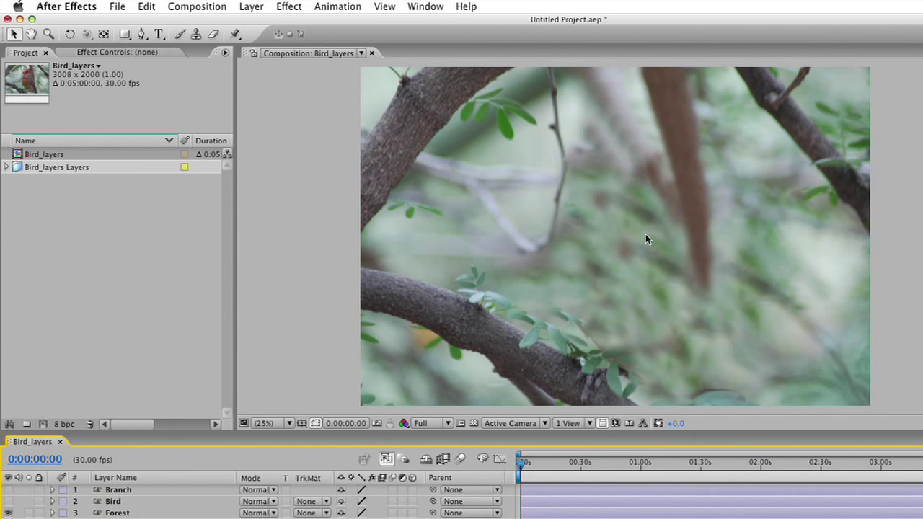
pyautogui.click(7, 501)
pyautogui.click(8, 490)
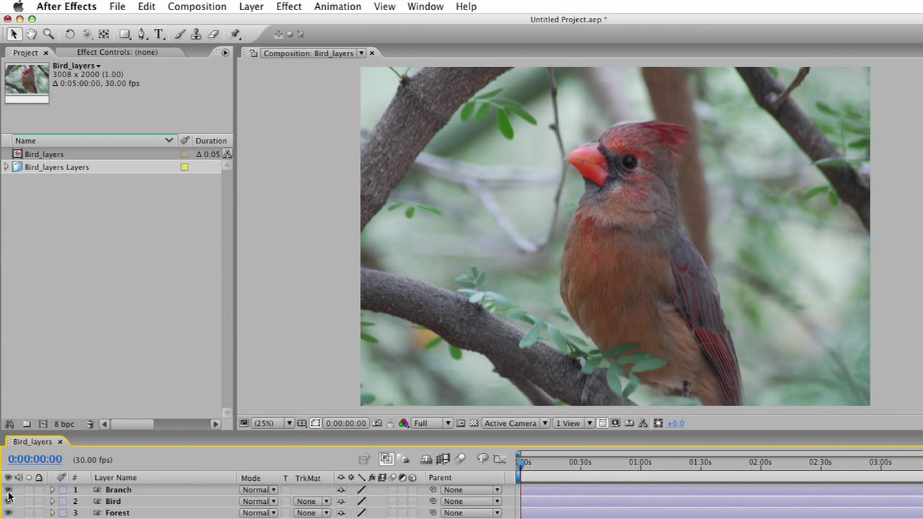
pyautogui.click(8, 490)
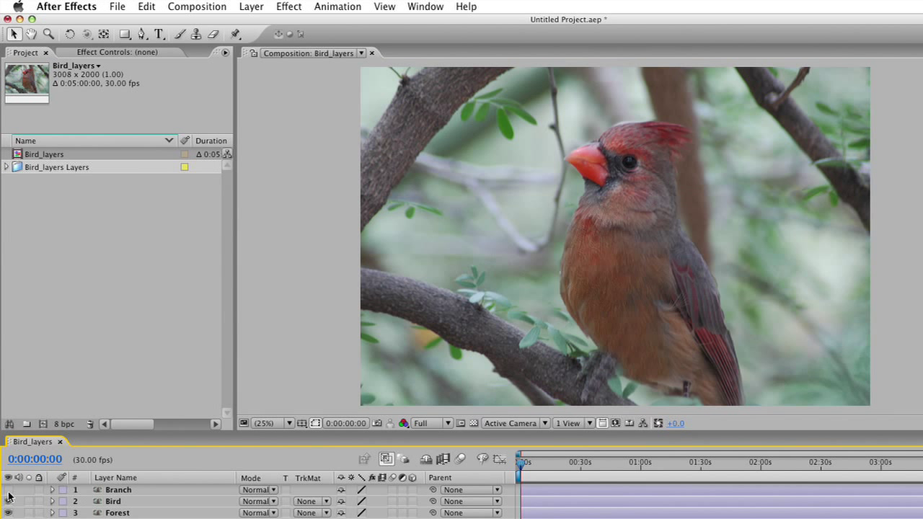
# Step: Place Puppet pins on the Bird layer at the neck, the tail end and above the foot, and try moving the neck pin
pyautogui.click(120, 501)
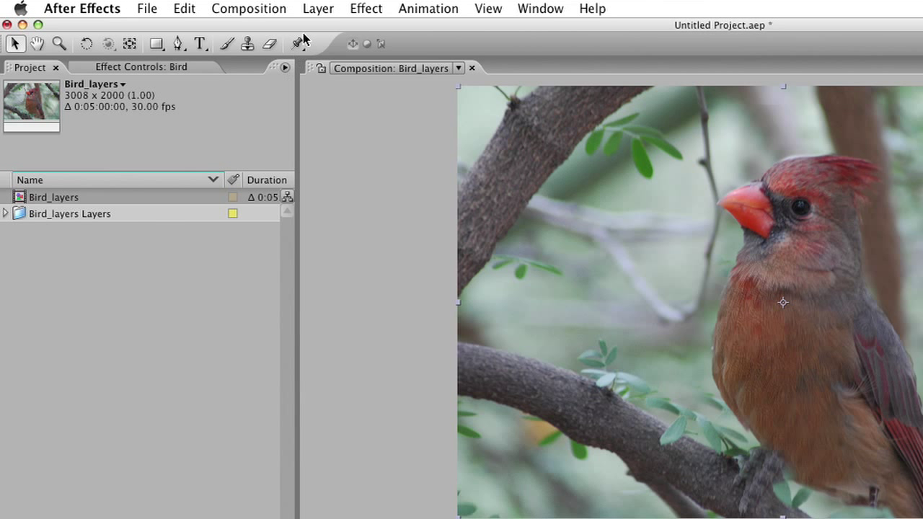
pyautogui.click(237, 34)
pyautogui.moveTo(304, 49); pyautogui.dragTo(334, 51)
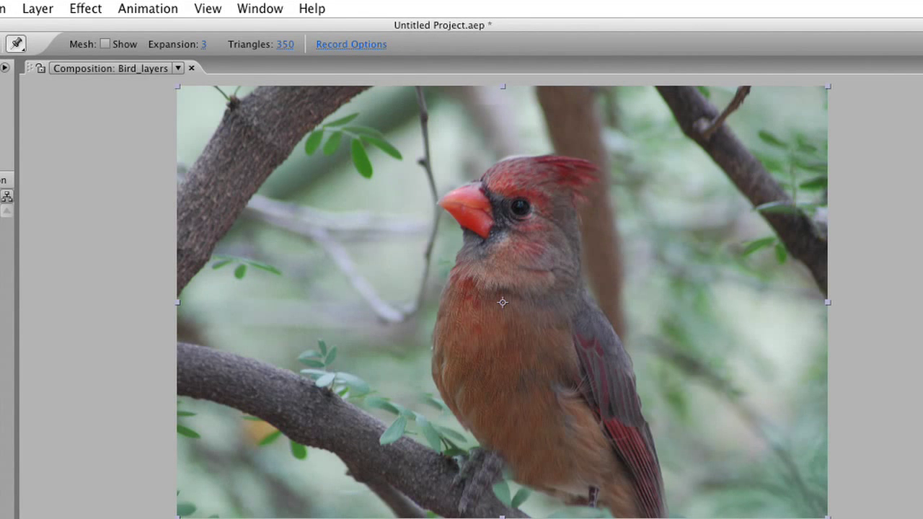
pyautogui.click(542, 261)
pyautogui.click(610, 455)
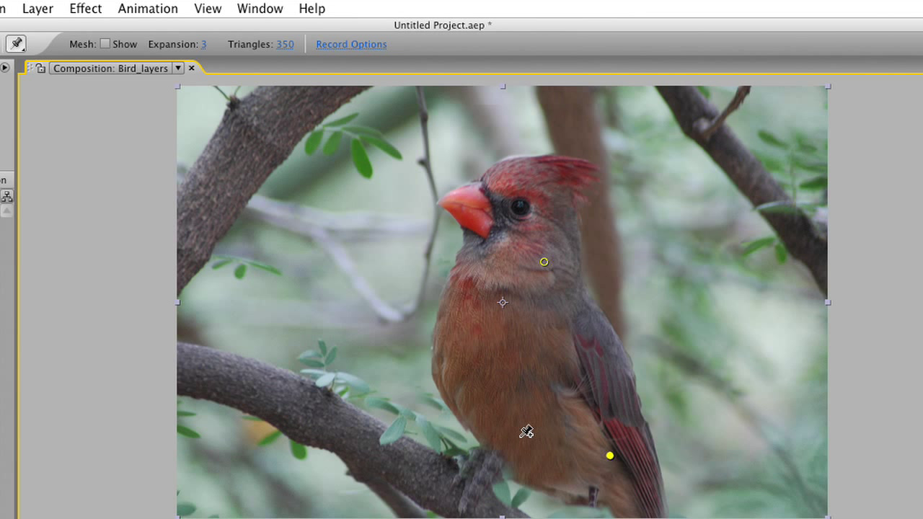
pyautogui.click(500, 447)
pyautogui.moveTo(544, 264)
pyautogui.mouseDown()
pyautogui.moveTo(525, 270)
pyautogui.moveTo(522, 284)
pyautogui.moveTo(530, 263)
pyautogui.mouseUp()
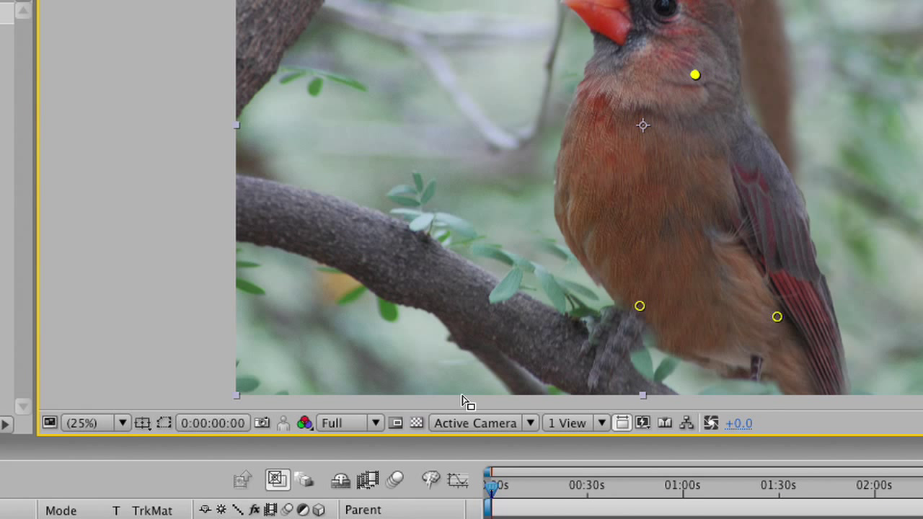
# Step: Set the composition preview resolution to Quarter, and try recording a neck pin motion before undoing the recording
pyautogui.click(375, 424)
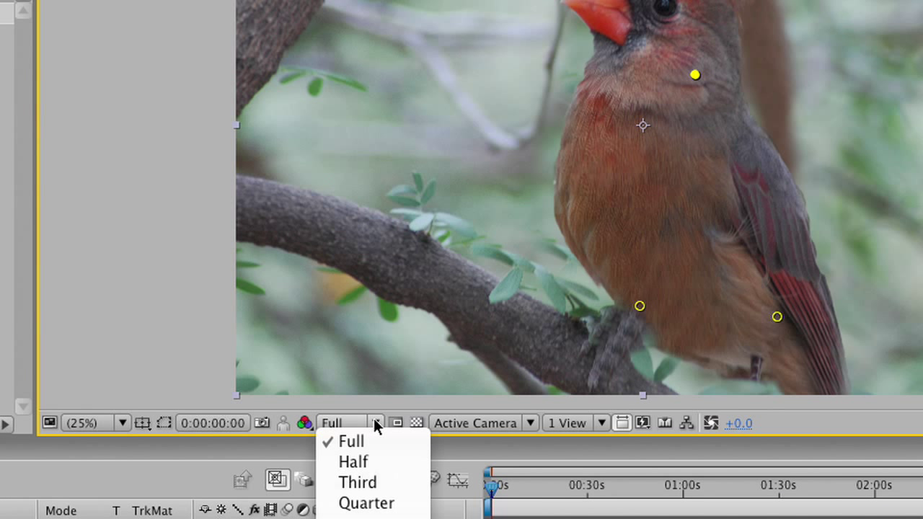
pyautogui.click(364, 504)
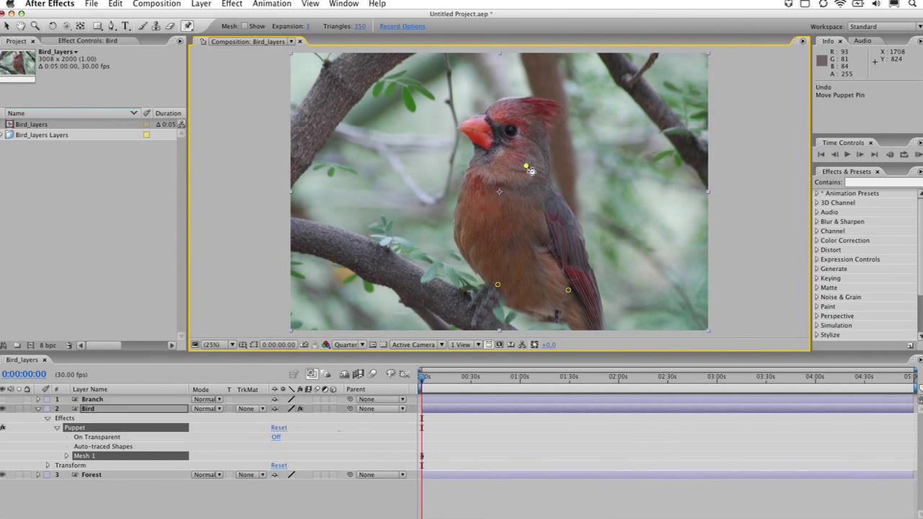
pyautogui.moveTo(529, 170); pyautogui.dragTo(494, 183)
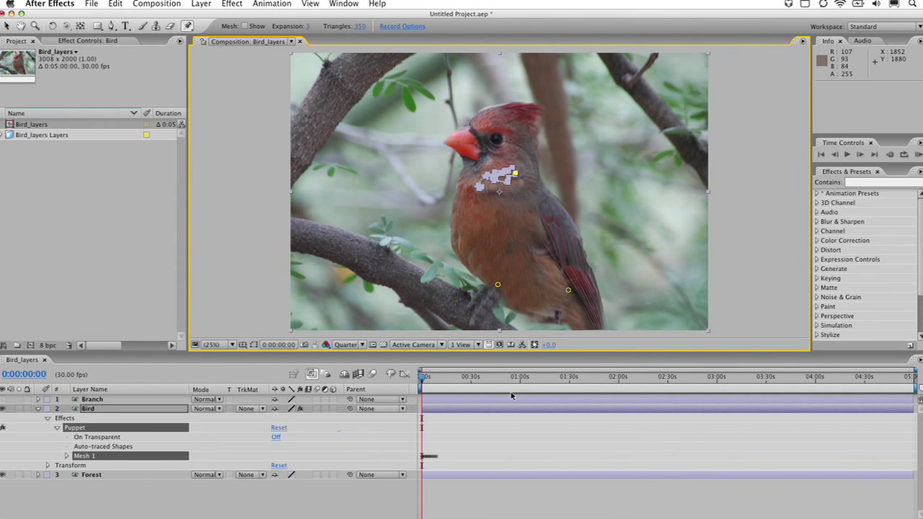
pyautogui.press('super+z')
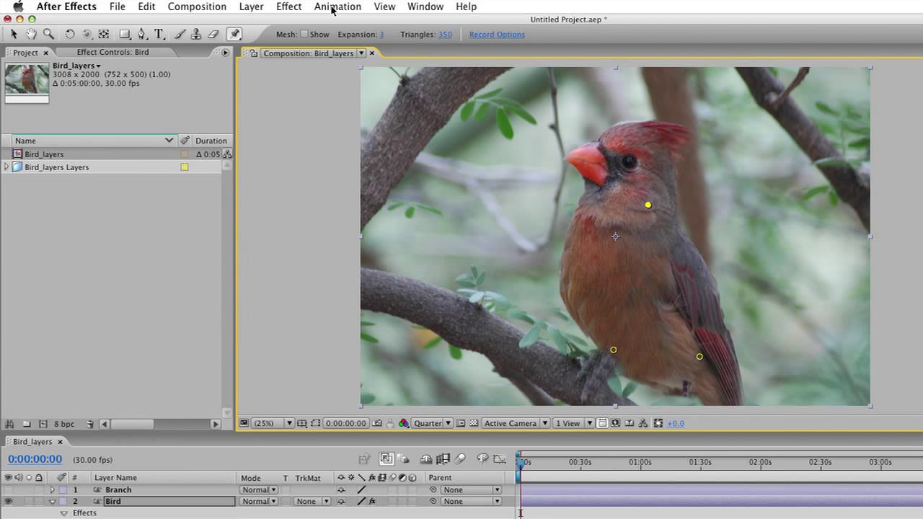
# Step: Set the Bird_layers composition's duration to 15 seconds
pyautogui.click(186, 6)
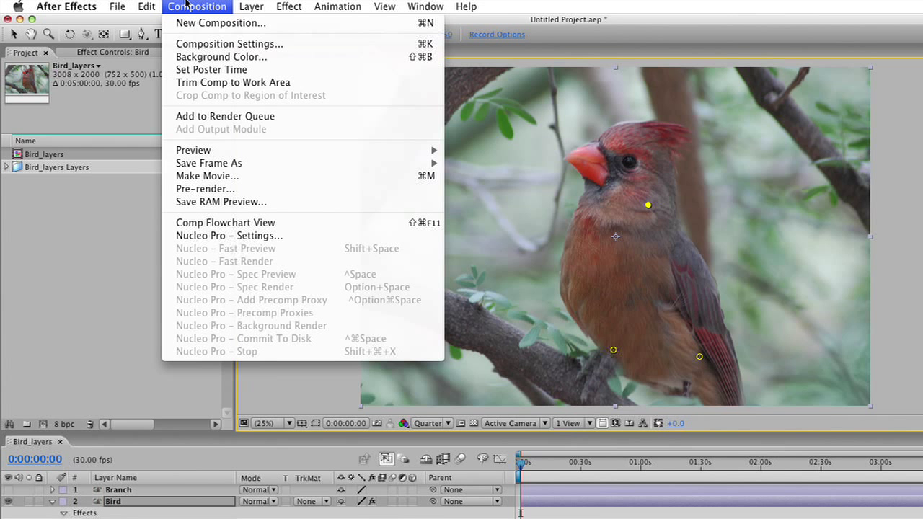
pyautogui.click(198, 45)
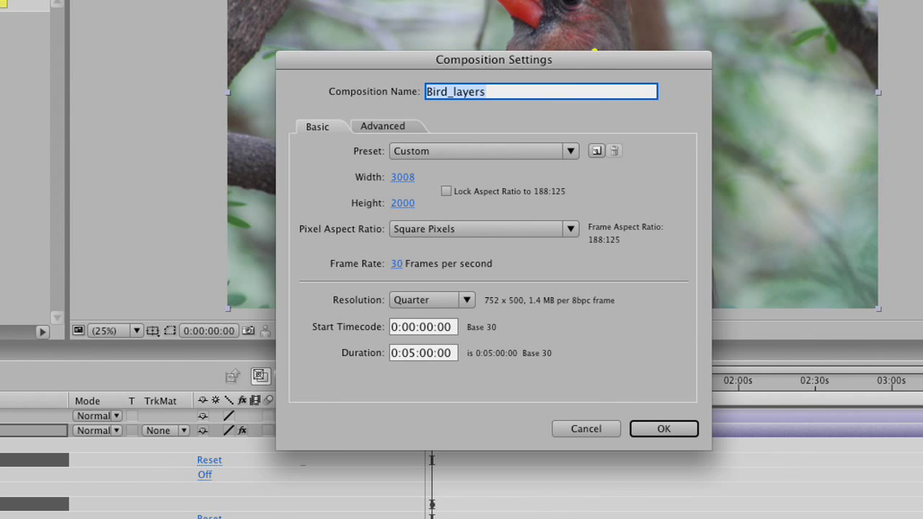
pyautogui.click(425, 353)
pyautogui.write('1500')
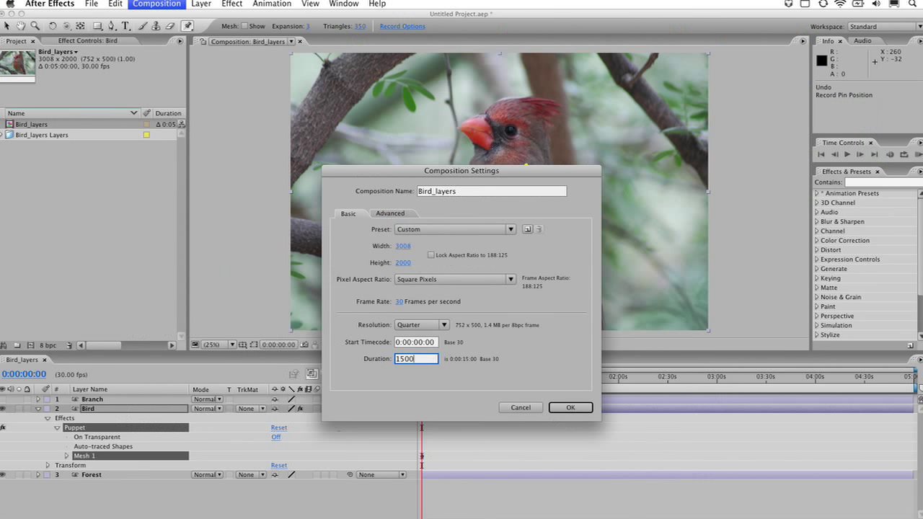
pyautogui.press('Return')
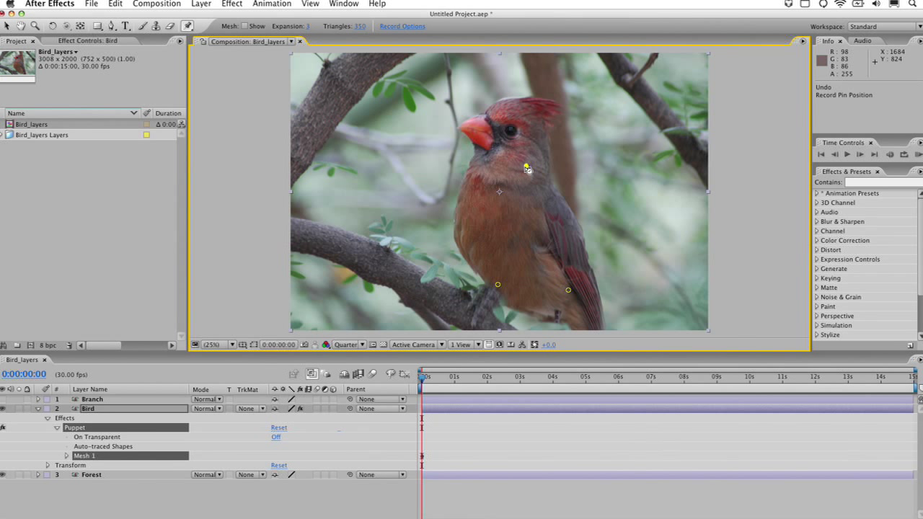
# Step: Record a live back-and-forth head motion with the bird's neck pin and play back the animation
pyautogui.moveTo(528, 168)
pyautogui.mouseDown()
pyautogui.moveTo(501, 176)
pyautogui.moveTo(516, 184)
pyautogui.moveTo(496, 168)
pyautogui.moveTo(481, 169)
pyautogui.moveTo(480, 180)
pyautogui.moveTo(521, 161)
pyautogui.moveTo(509, 171)
pyautogui.moveTo(519, 181)
pyautogui.moveTo(501, 166)
pyautogui.mouseUp()
pyautogui.moveTo(490, 175); pyautogui.dragTo(527, 165)
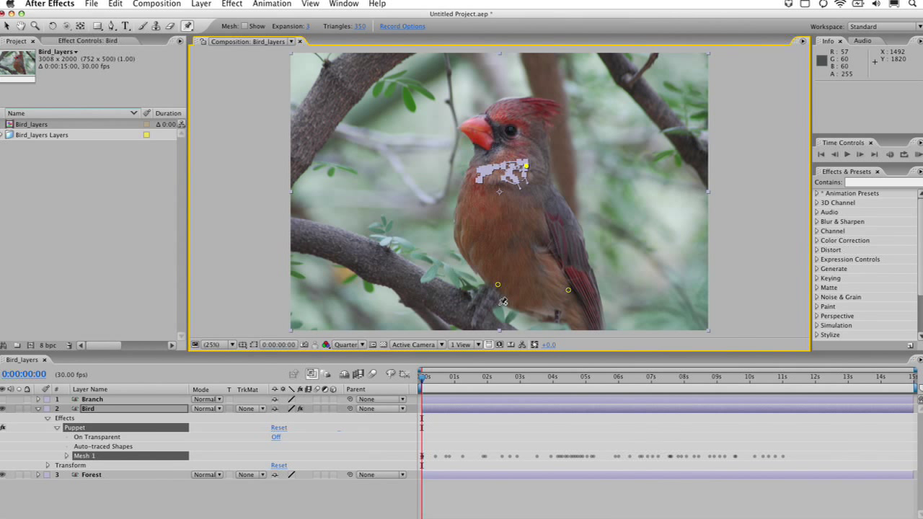
pyautogui.press('space')
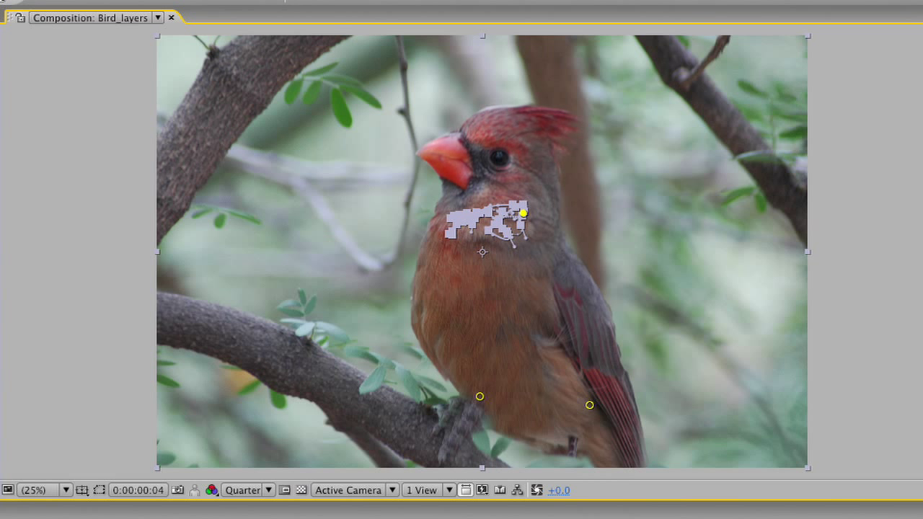
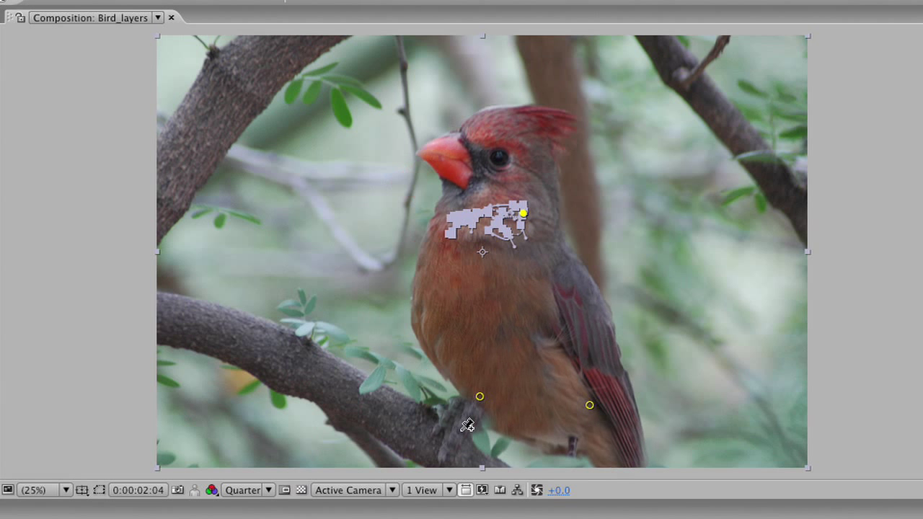
pyautogui.press('Home')
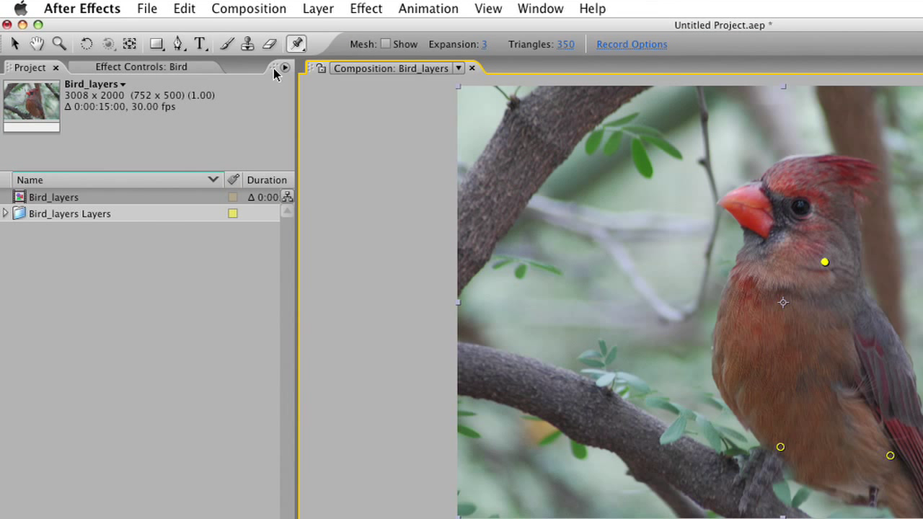
# Step: Place a cluster of Puppet Starch pins over the bird's foot and the adjoining lower belly to stiffen that area
pyautogui.moveTo(306, 52); pyautogui.dragTo(342, 82)
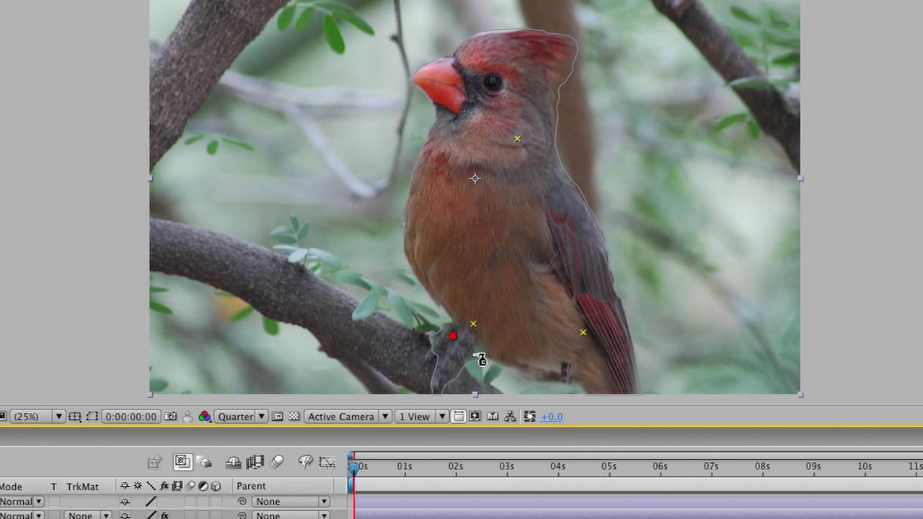
pyautogui.click(459, 351)
pyautogui.click(449, 368)
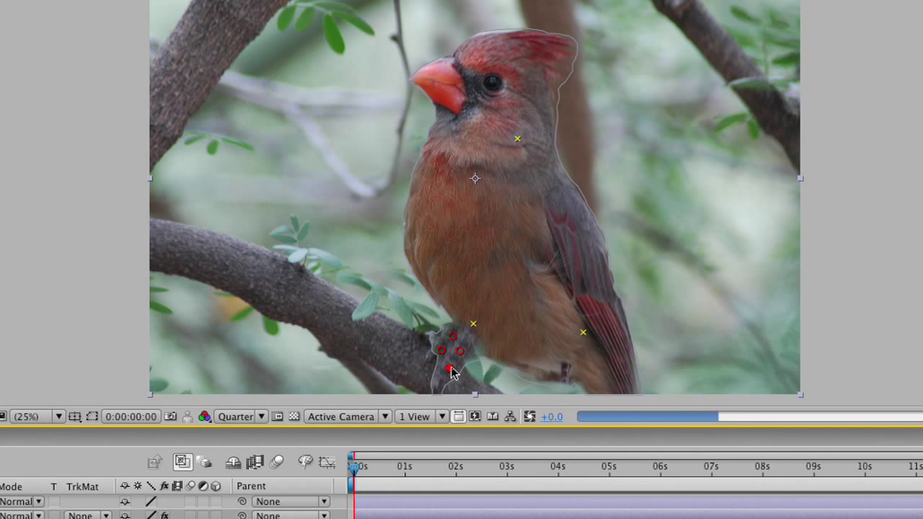
pyautogui.click(465, 327)
pyautogui.click(483, 326)
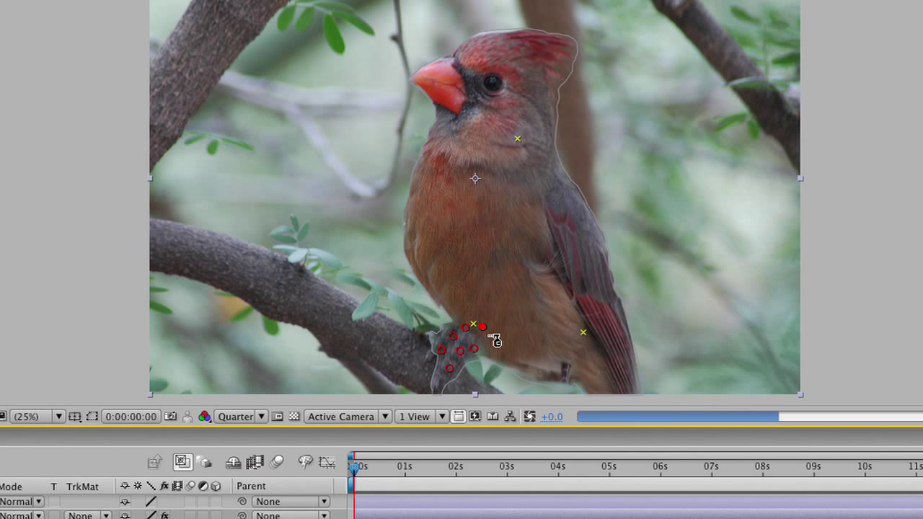
pyautogui.click(488, 345)
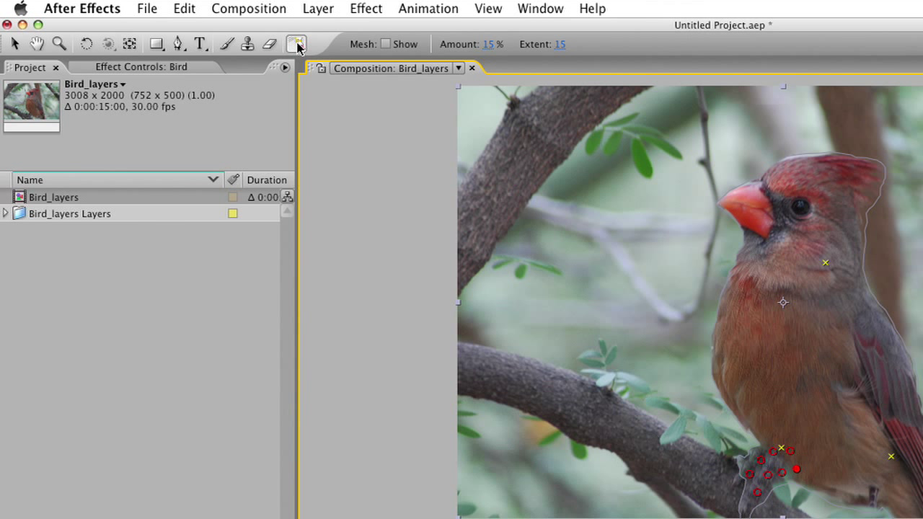
# Step: Try recording the neck pin's motion again with the Puppet Pin tool to test the starched foot
pyautogui.moveTo(297, 45); pyautogui.dragTo(372, 39)
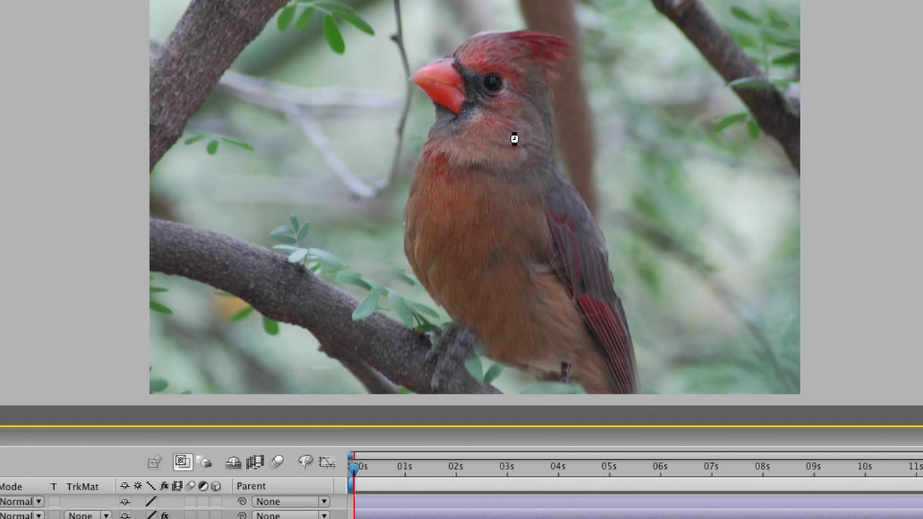
pyautogui.moveTo(822, 260); pyautogui.dragTo(780, 260)
pyautogui.moveTo(472, 137)
pyautogui.mouseDown()
pyautogui.moveTo(480, 123)
pyautogui.moveTo(495, 123)
pyautogui.moveTo(464, 142)
pyautogui.moveTo(497, 118)
pyautogui.moveTo(469, 136)
pyautogui.moveTo(505, 124)
pyautogui.mouseUp()
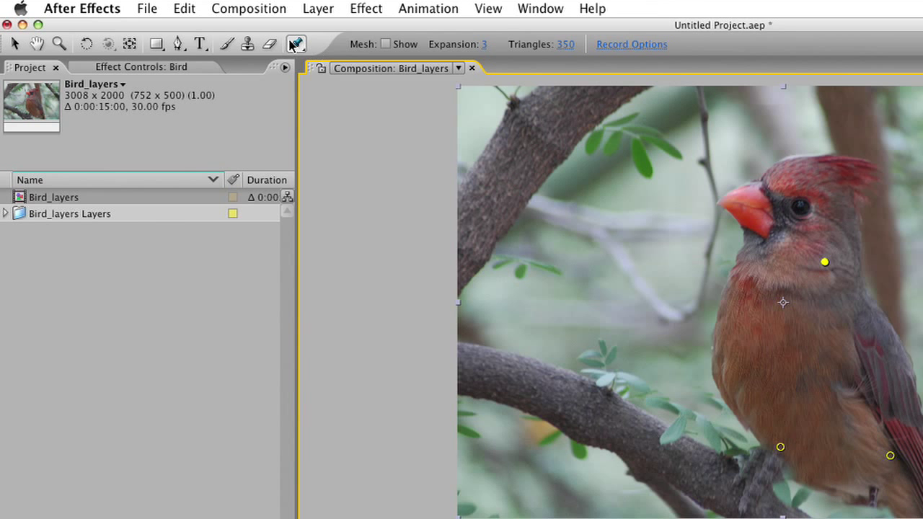
# Step: Add more Puppet Starch pins along the lower part of the bird's foot
pyautogui.moveTo(295, 41); pyautogui.dragTo(341, 62)
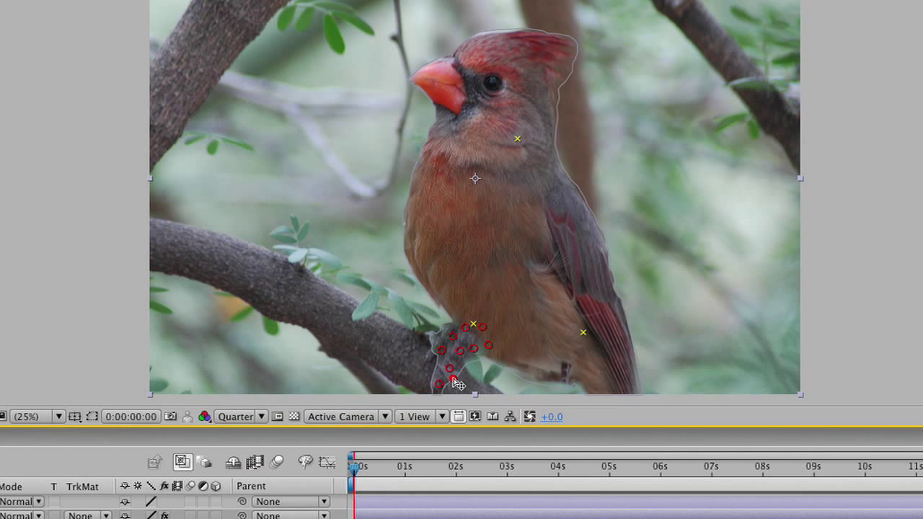
pyautogui.click(467, 358)
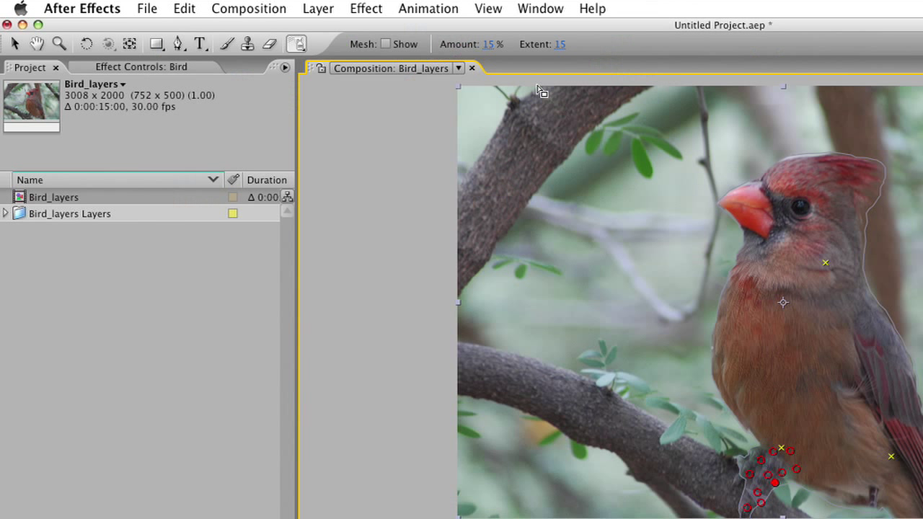
# Step: Set the starch amount to 86% and add more Puppet Starch pins over the bird's foot and the adjoining lower belly
pyautogui.moveTo(489, 51); pyautogui.dragTo(501, 46)
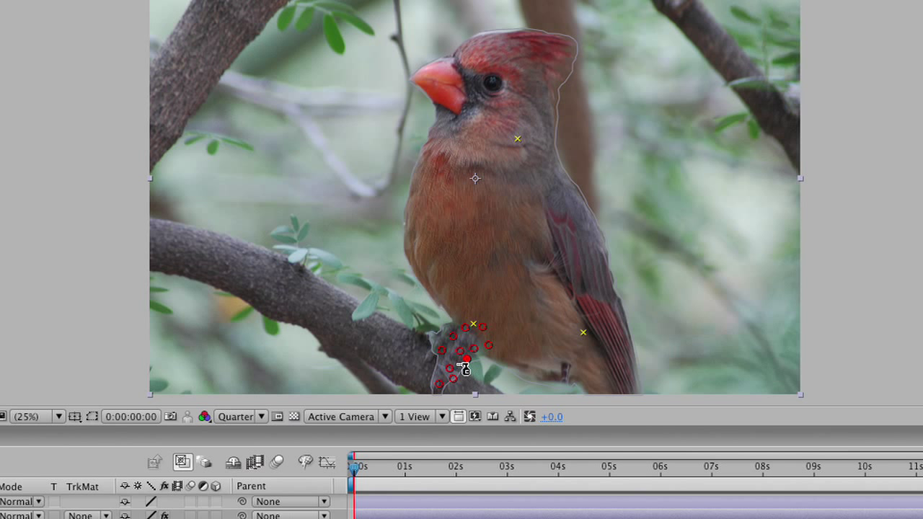
pyautogui.click(760, 478)
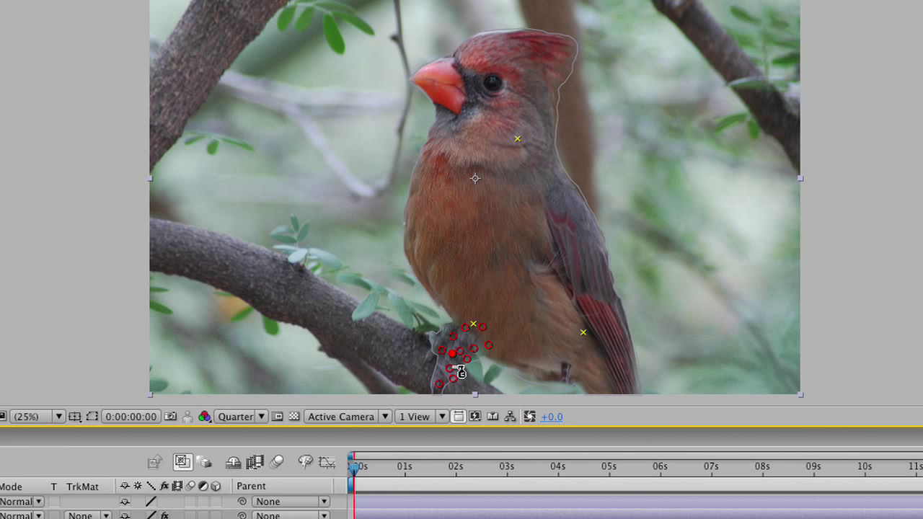
pyautogui.click(460, 365)
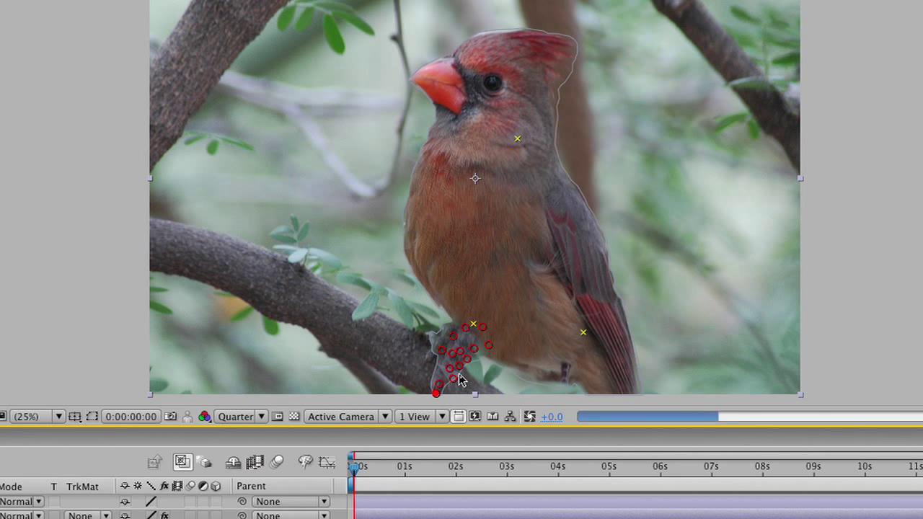
pyautogui.click(499, 353)
pyautogui.click(519, 364)
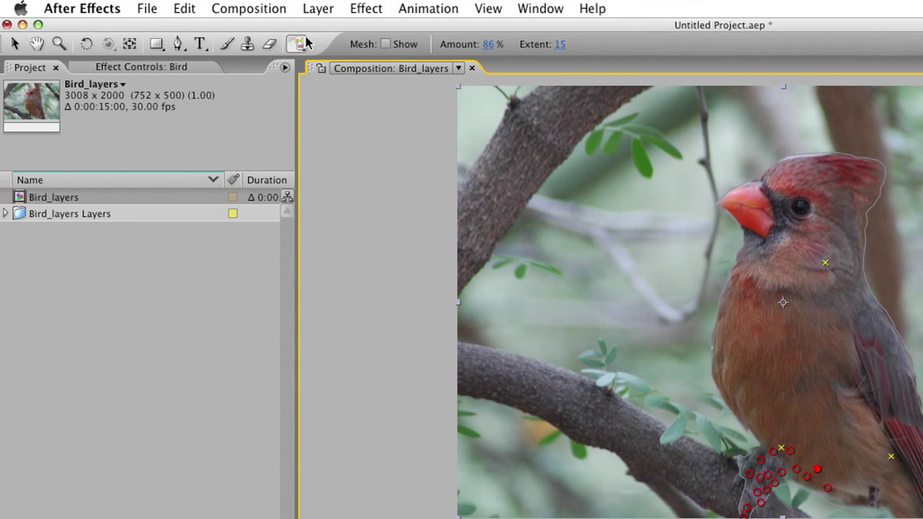
# Step: Record a new live head motion by moving the bird's neck pin with the Puppet Pin tool, and play back the animation
pyautogui.moveTo(302, 47); pyautogui.dragTo(327, 43)
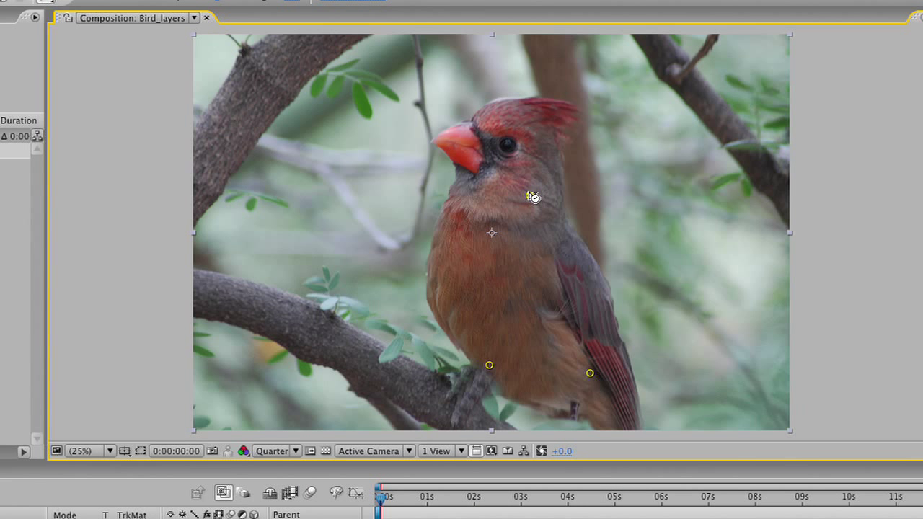
pyautogui.moveTo(532, 196)
pyautogui.mouseDown()
pyautogui.moveTo(491, 180)
pyautogui.moveTo(476, 193)
pyautogui.moveTo(491, 181)
pyautogui.moveTo(505, 196)
pyautogui.moveTo(505, 183)
pyautogui.moveTo(482, 181)
pyautogui.moveTo(524, 187)
pyautogui.moveTo(491, 194)
pyautogui.moveTo(531, 177)
pyautogui.moveTo(524, 199)
pyautogui.moveTo(529, 192)
pyautogui.mouseUp()
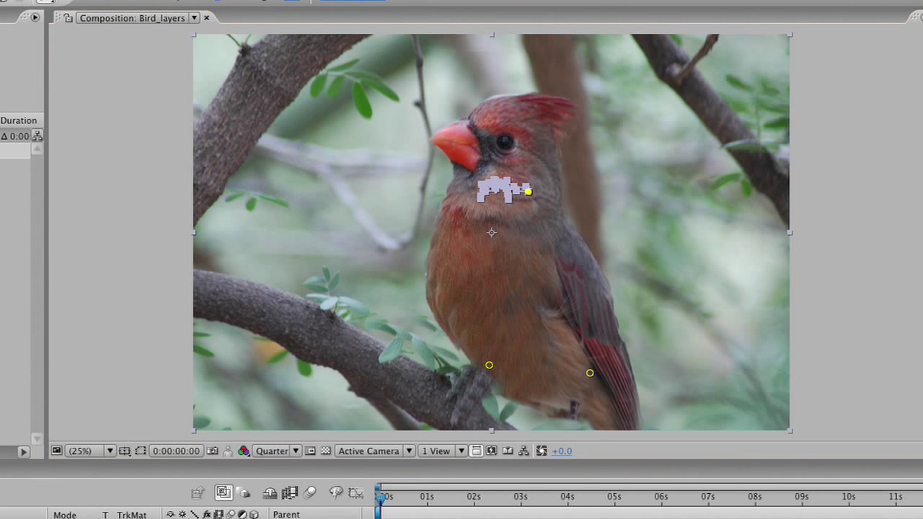
pyautogui.press('space')
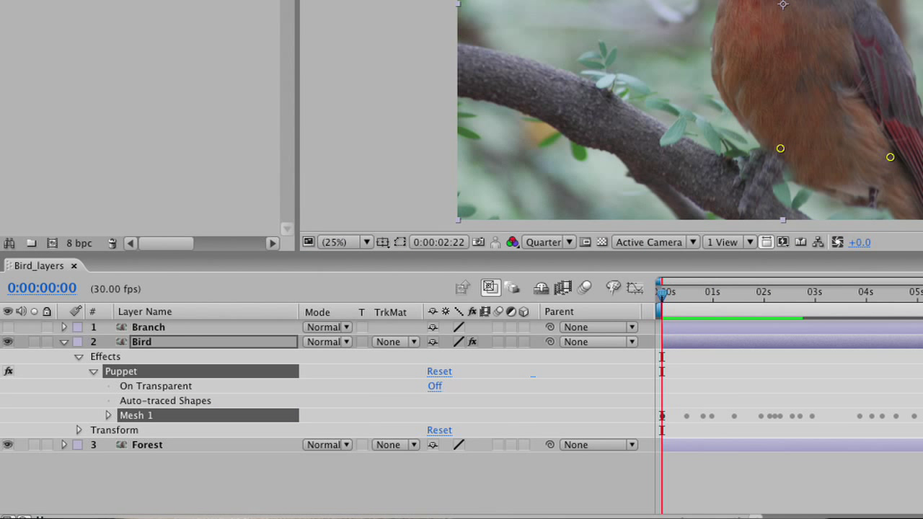
# Step: Make the Branch layer visible and place Puppet pins on its leaves, one near the stem and one on the leaves over the foot
pyautogui.click(7, 327)
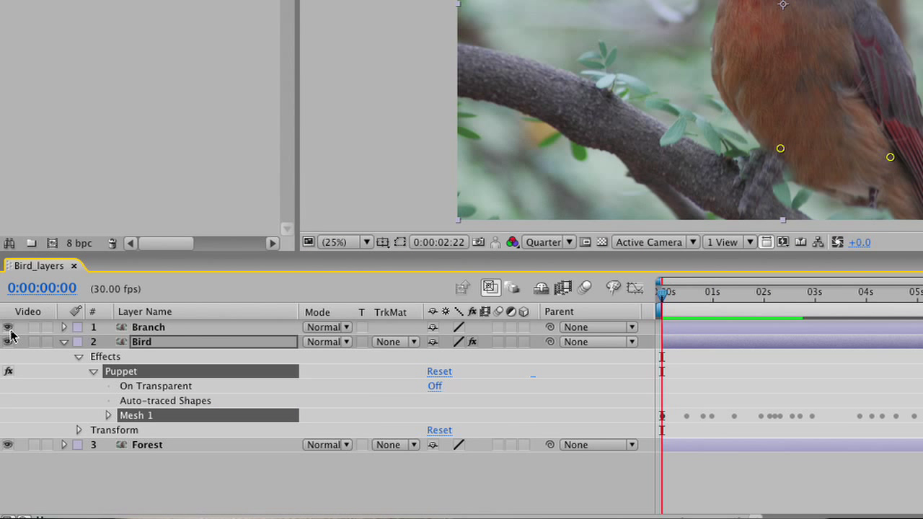
pyautogui.click(153, 329)
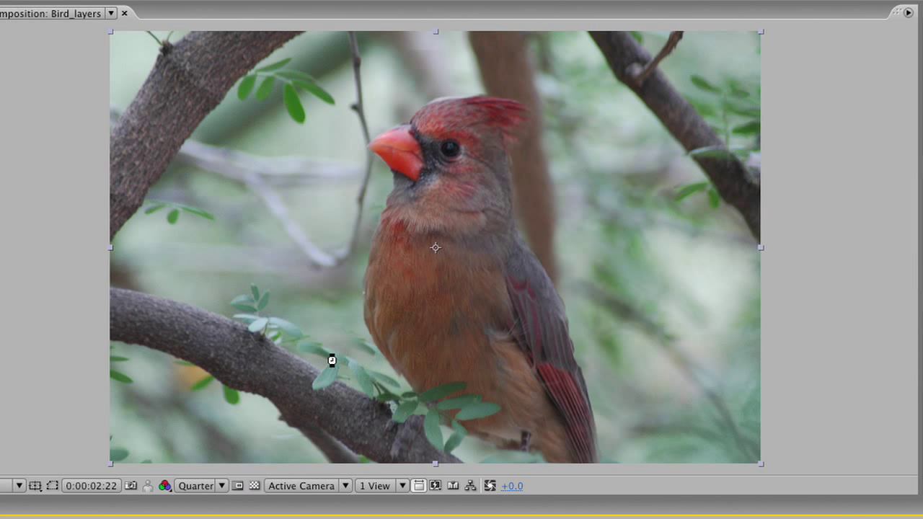
pyautogui.click(681, 414)
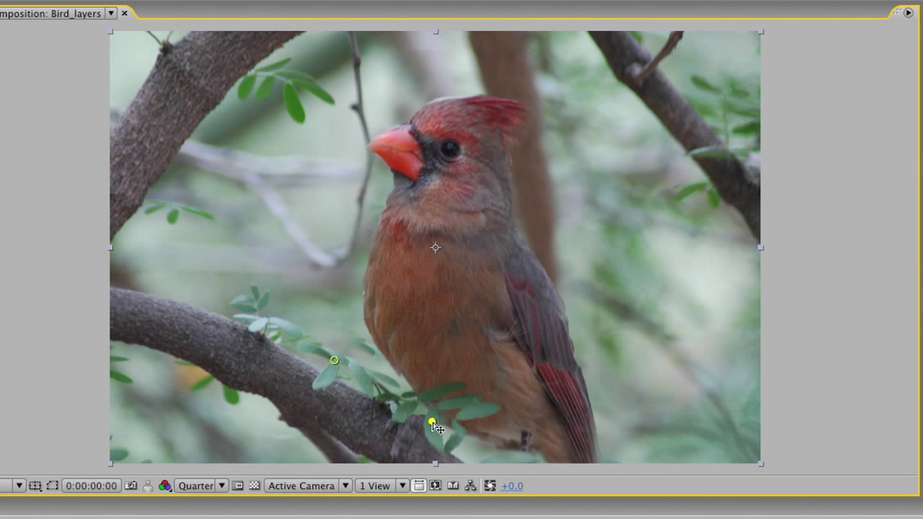
# Step: Record a slight live swaying motion with the pin on the leaves over the bird's foot and play back the animation
pyautogui.moveTo(430, 421)
pyautogui.mouseDown()
pyautogui.moveTo(444, 423)
pyautogui.moveTo(433, 423)
pyautogui.mouseUp()
pyautogui.press('v')
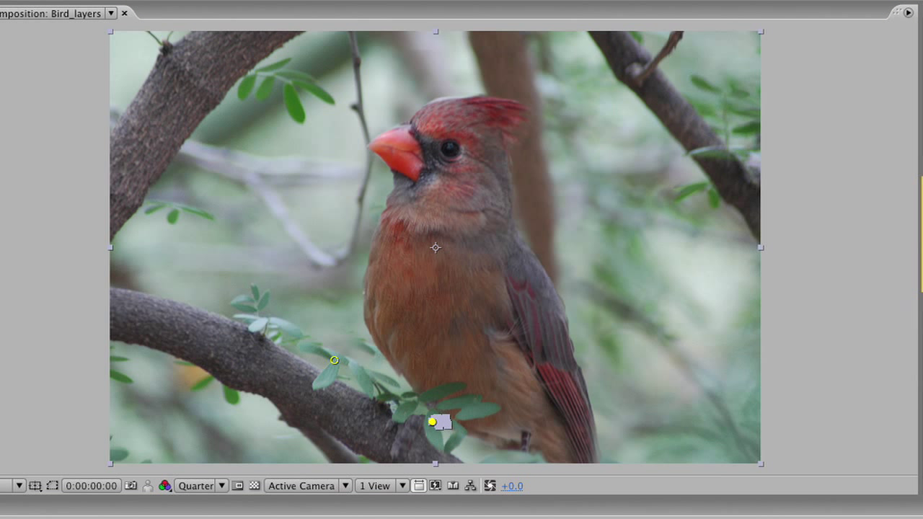
pyautogui.press('space')
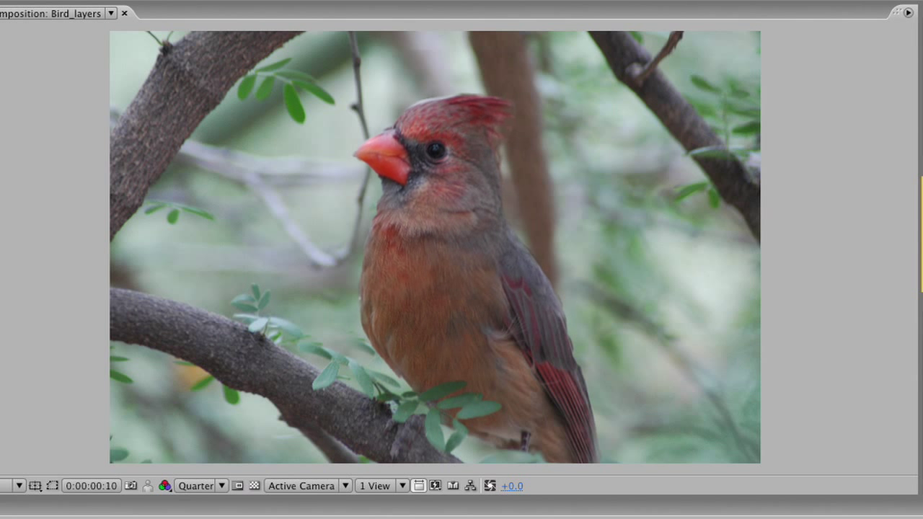